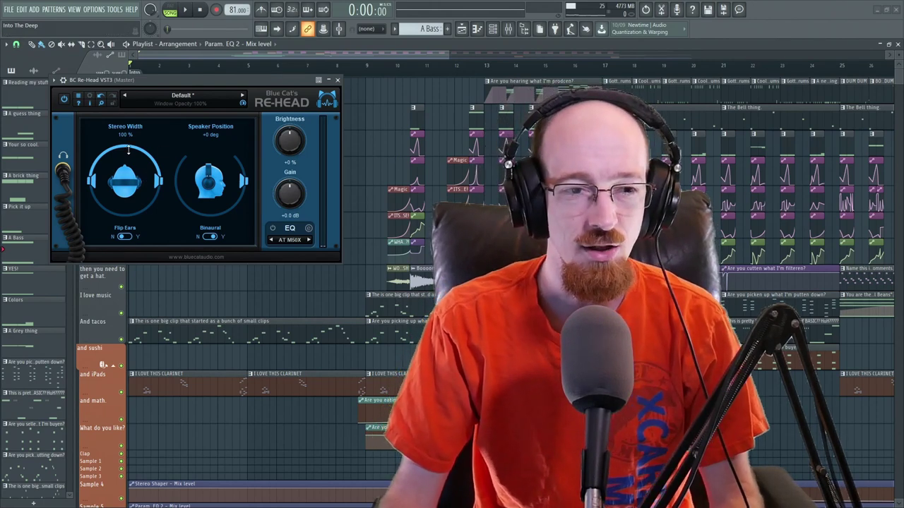
Step: Nudge Re-Head's Stereo Width knob down and back up to 100 %
{"action": "scroll", "coordinate": [128, 149], "scroll_direction": "down", "scroll_amount": 2}
{"action": "scroll", "coordinate": [128, 149], "scroll_direction": "up", "scroll_amount": 2}
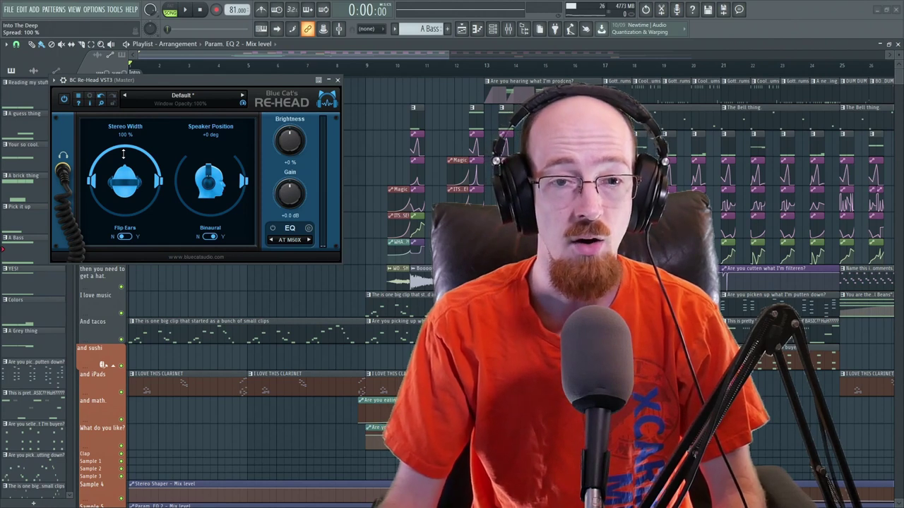
Step: Set the song position to bar 9 and raise Re-Head's Stereo Width from 0 % to nearly full
{"action": "left_click", "coordinate": [368, 69]}
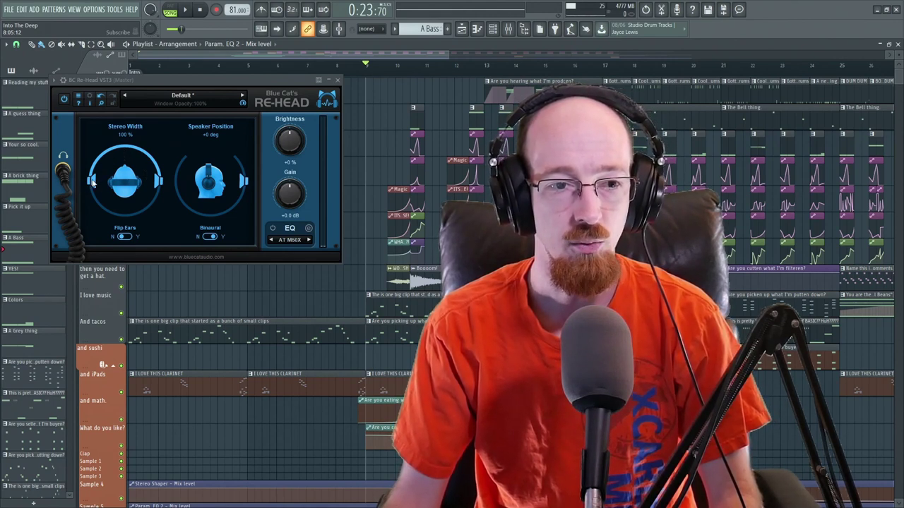
{"action": "left_click", "coordinate": [124, 149]}
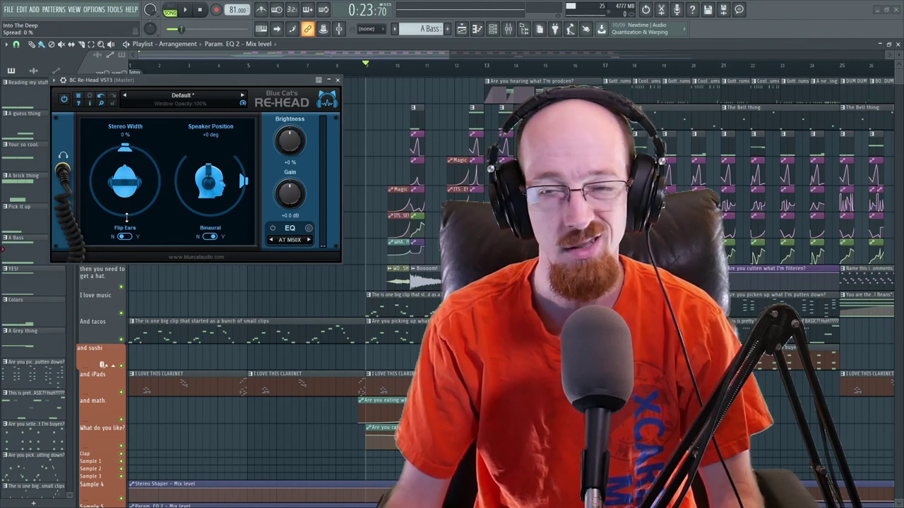
{"action": "left_click_drag", "start_coordinate": [127, 218], "coordinate": [124, 199]}
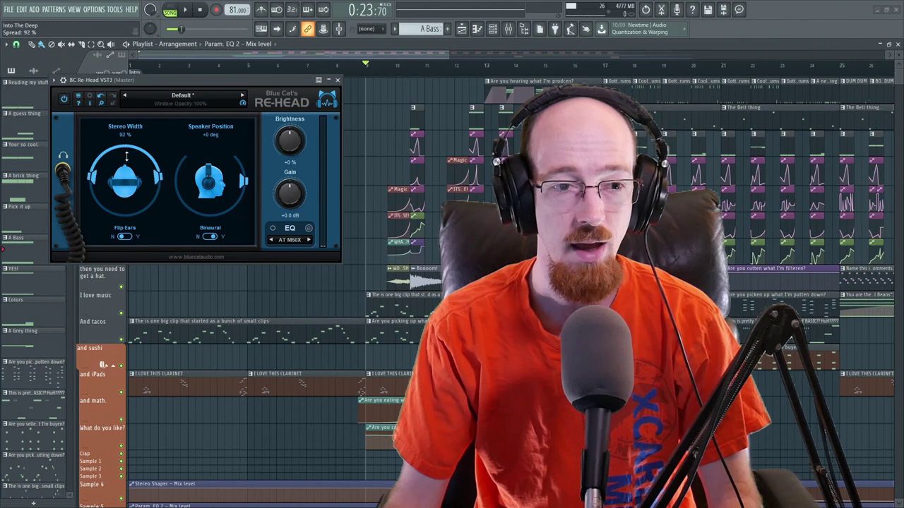
{"action": "mouse_move", "coordinate": [125, 168]}
{"action": "left_mouse_down"}
{"action": "mouse_move", "coordinate": [124, 152]}
{"action": "mouse_move", "coordinate": [125, 169]}
{"action": "left_mouse_up"}
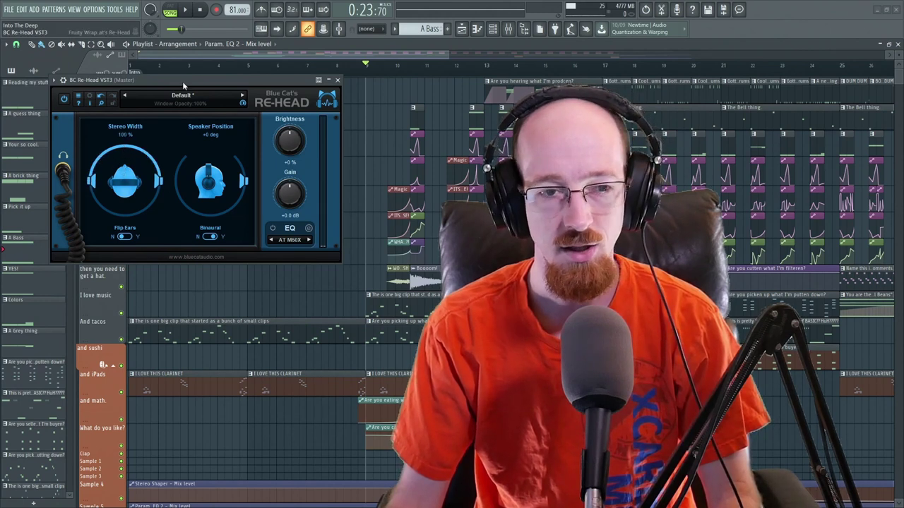
Step: Play from bar 9 while narrowing the Stereo Width, then stop playback
{"action": "key", "text": "space"}
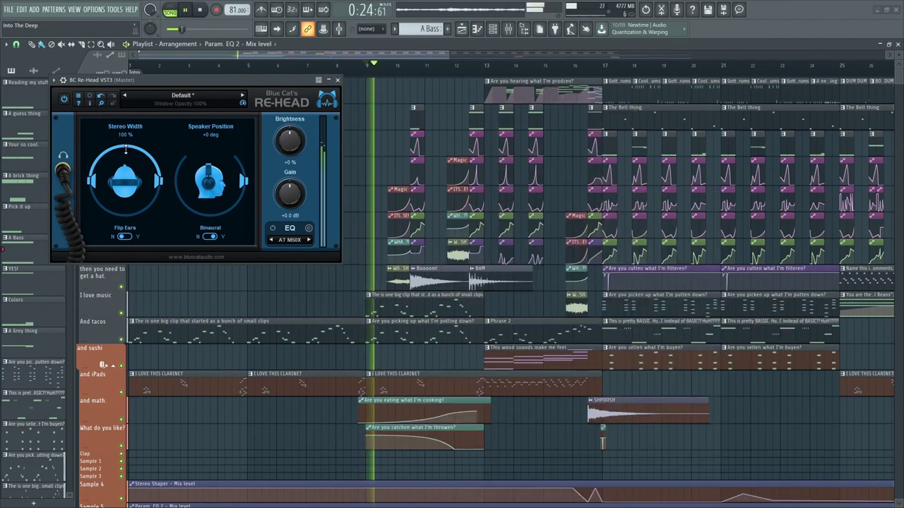
{"action": "left_click_drag", "start_coordinate": [125, 150], "coordinate": [120, 115]}
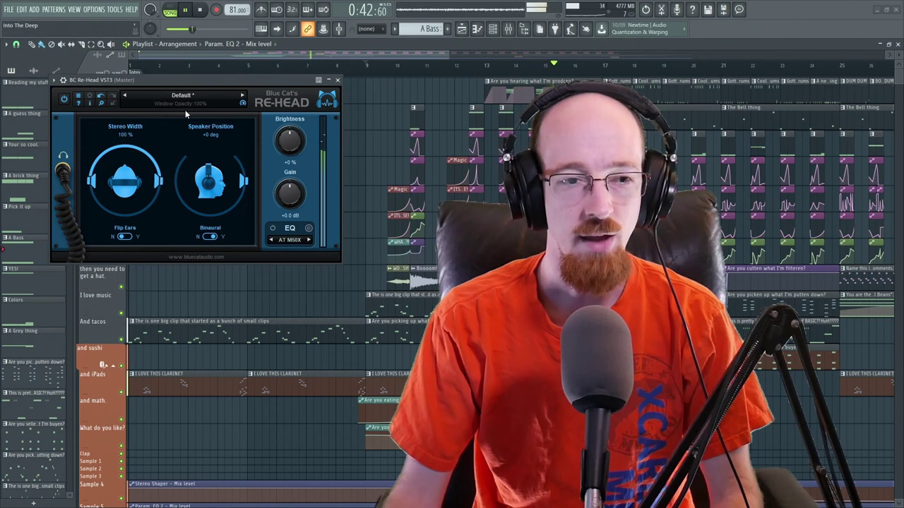
{"action": "key", "text": "space"}
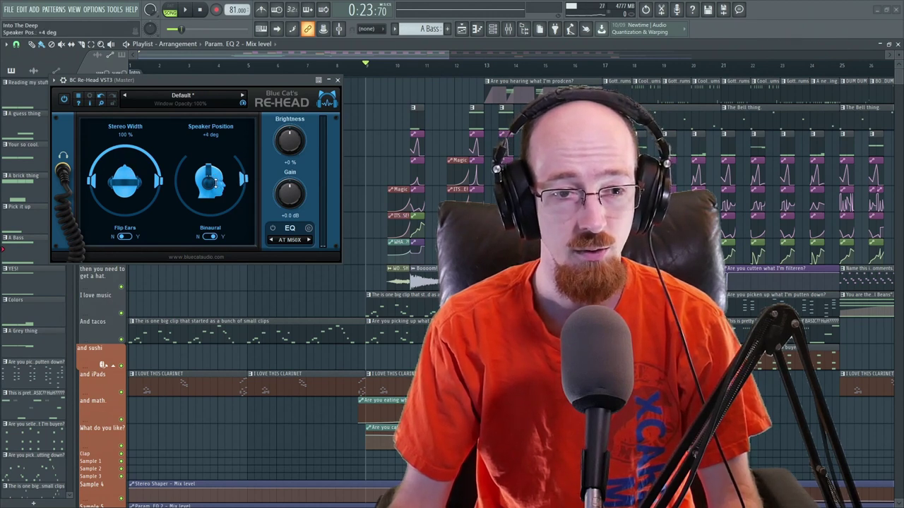
Step: Swing Re-Head's Speaker Position to a positive angle, then reset it to 0 deg
{"action": "left_click_drag", "start_coordinate": [204, 204], "coordinate": [200, 210]}
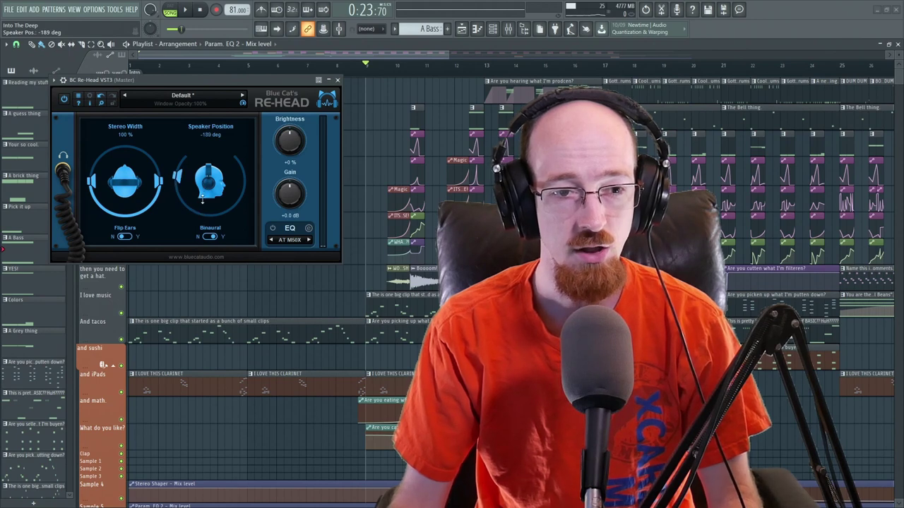
{"action": "left_click_drag", "start_coordinate": [202, 200], "coordinate": [199, 153]}
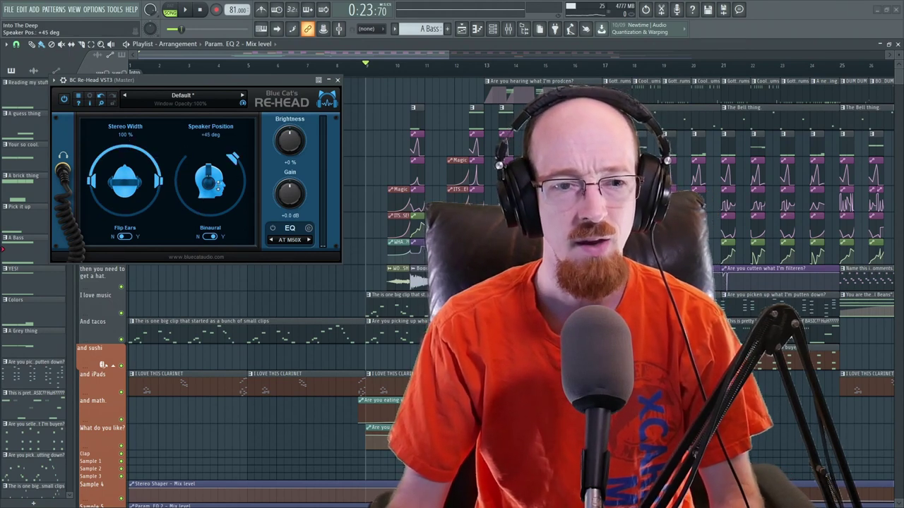
{"action": "double_click", "coordinate": [218, 203]}
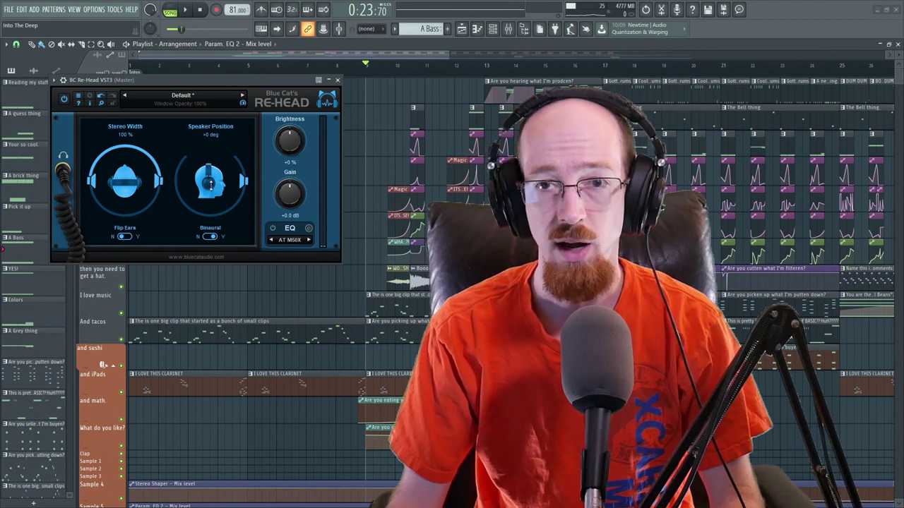
Step: Play the song while turning Speaker Position to about -59 deg, then stop
{"action": "key", "text": "space"}
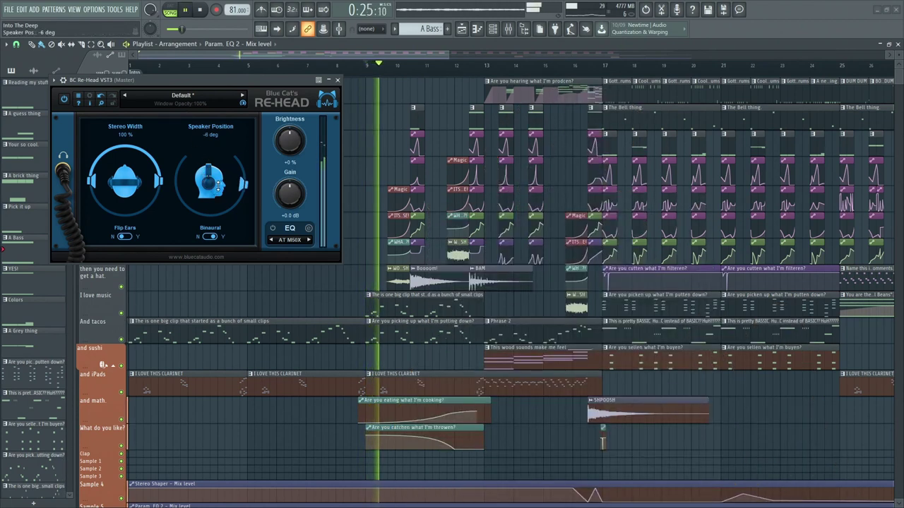
{"action": "left_click_drag", "start_coordinate": [217, 185], "coordinate": [197, 185]}
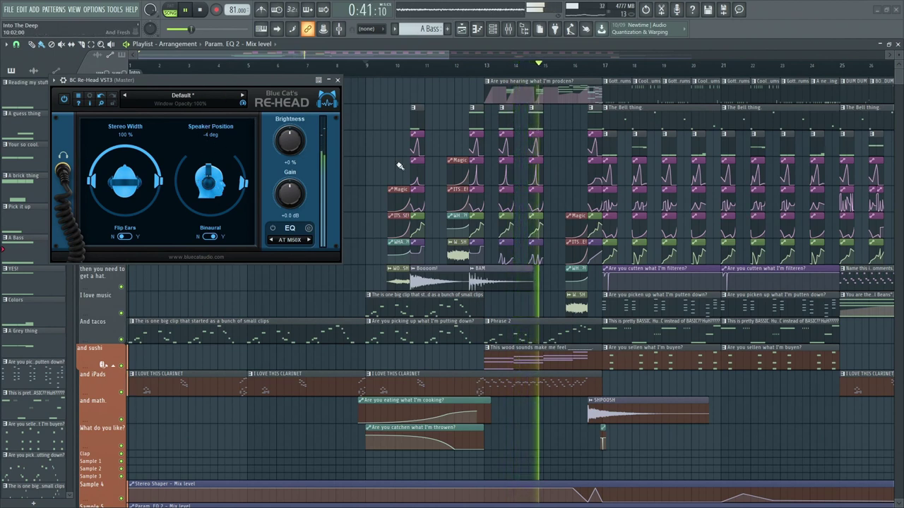
{"action": "key", "text": "space"}
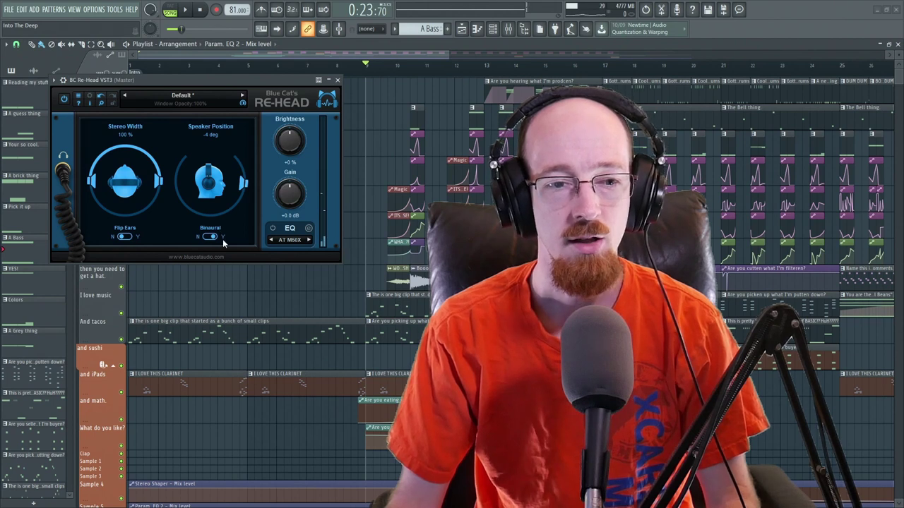
Step: Play from bar 9, rotate Speaker Position to about -80 deg, then reset it to 0 deg
{"action": "scroll", "coordinate": [207, 169], "scroll_direction": "up", "scroll_amount": 3}
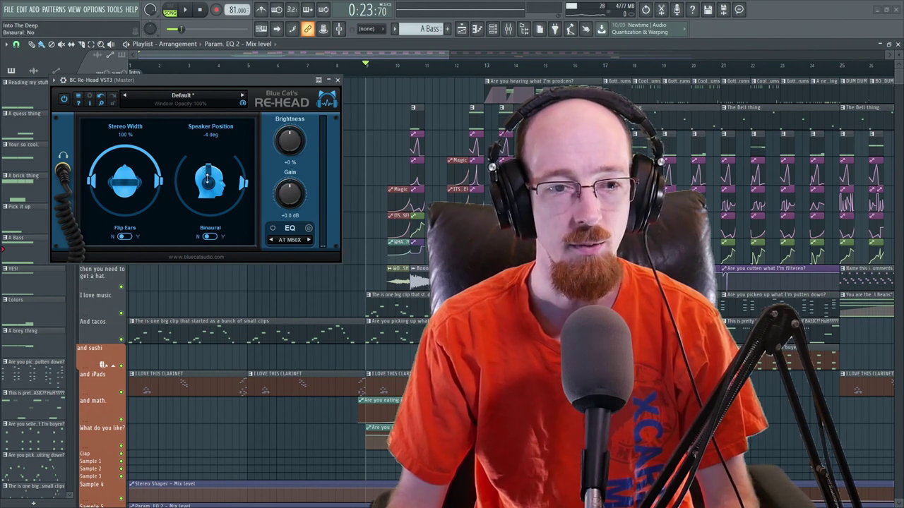
{"action": "scroll", "coordinate": [207, 175], "scroll_direction": "down", "scroll_amount": 2}
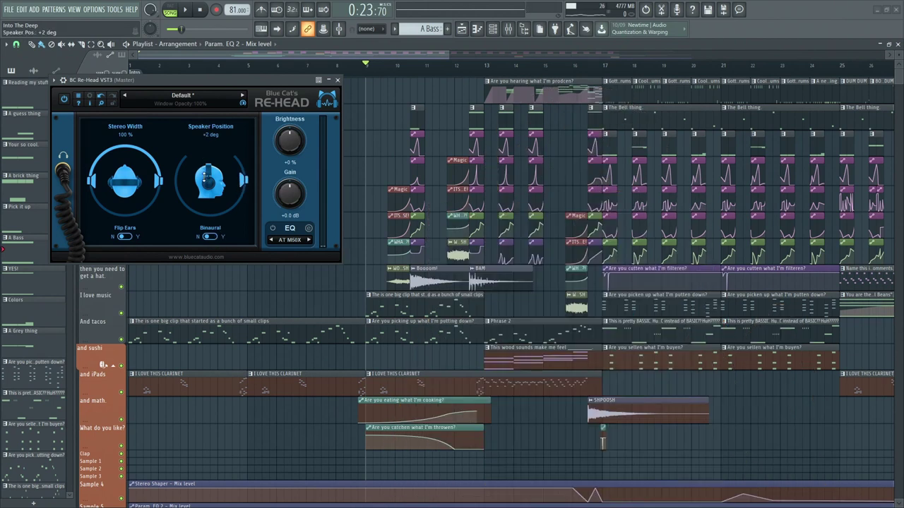
{"action": "key", "text": "space"}
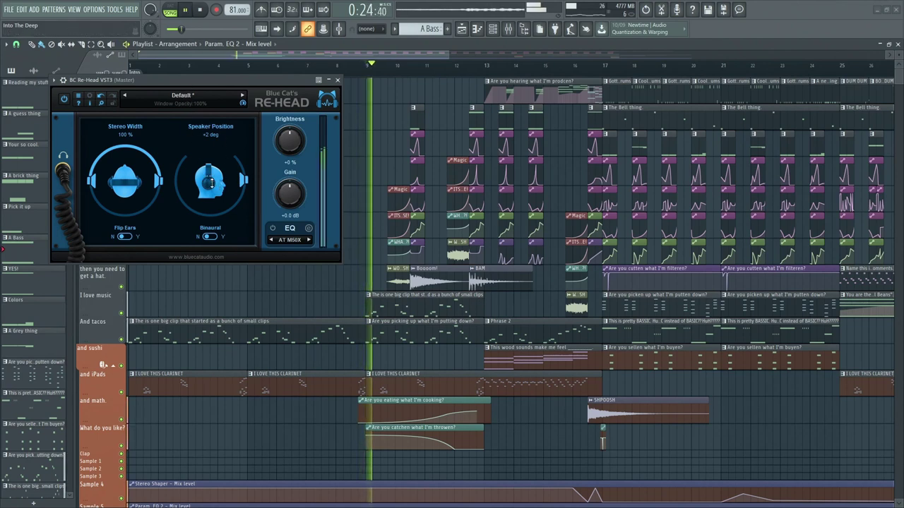
{"action": "mouse_move", "coordinate": [210, 185]}
{"action": "left_mouse_down"}
{"action": "mouse_move", "coordinate": [198, 237]}
{"action": "mouse_move", "coordinate": [198, 180]}
{"action": "mouse_move", "coordinate": [208, 184]}
{"action": "left_mouse_up"}
{"action": "double_click", "coordinate": [209, 183]}
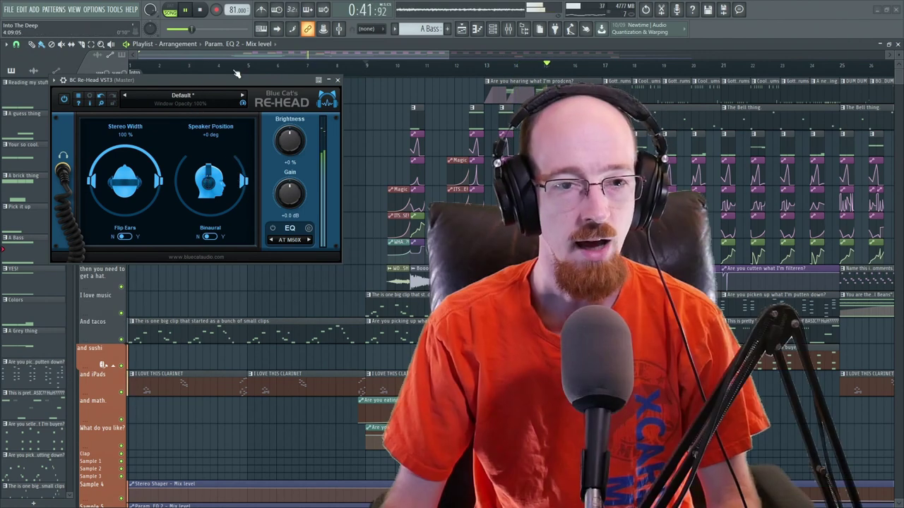
Step: Stop playback, turn Speaker Position to -91 deg and narrow Stereo Width to about 70 %
{"action": "key", "text": "space"}
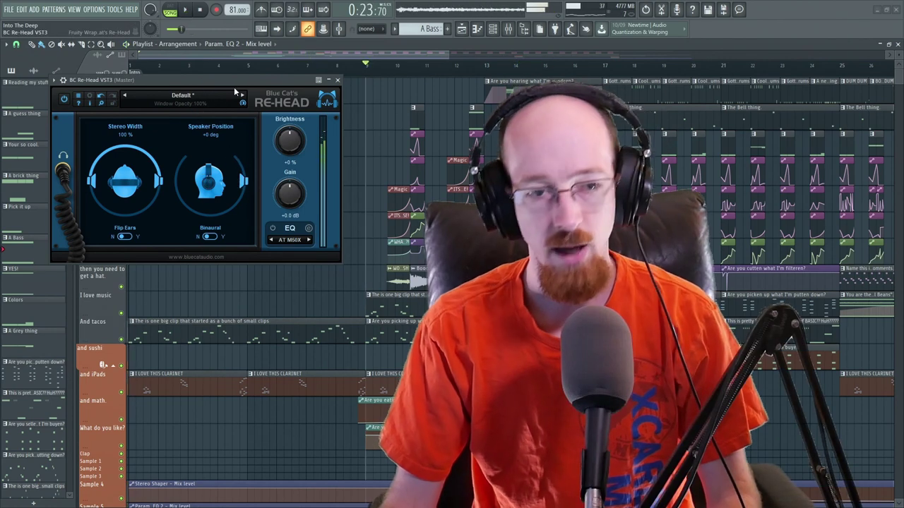
{"action": "left_click_drag", "start_coordinate": [220, 182], "coordinate": [212, 210]}
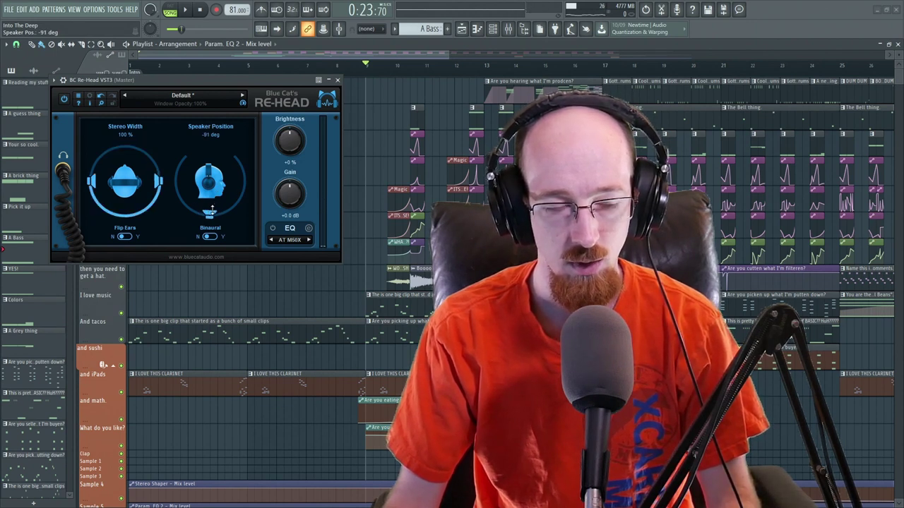
{"action": "left_click_drag", "start_coordinate": [127, 187], "coordinate": [127, 202]}
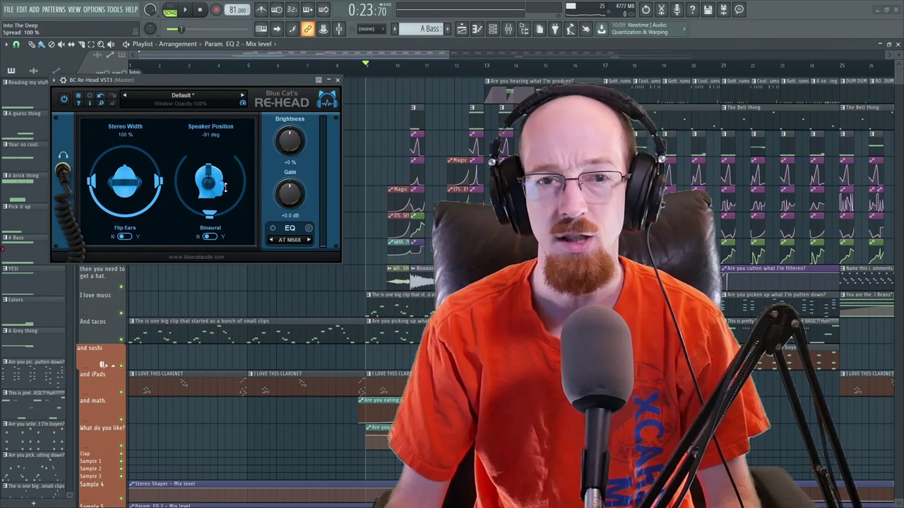
Step: Play while sweeping Stereo Width near zero and back to 100 %, then stop
{"action": "key", "text": "space"}
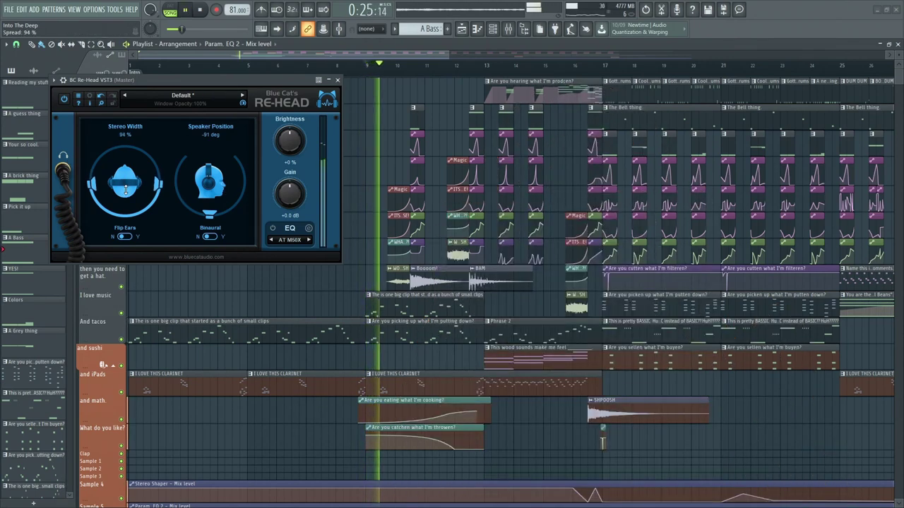
{"action": "left_click_drag", "start_coordinate": [127, 187], "coordinate": [122, 240]}
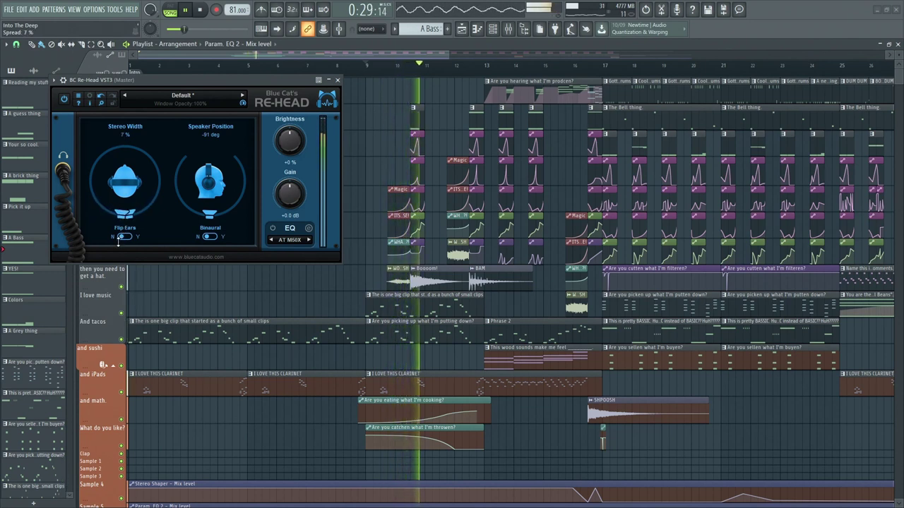
{"action": "left_click_drag", "start_coordinate": [117, 240], "coordinate": [116, 191]}
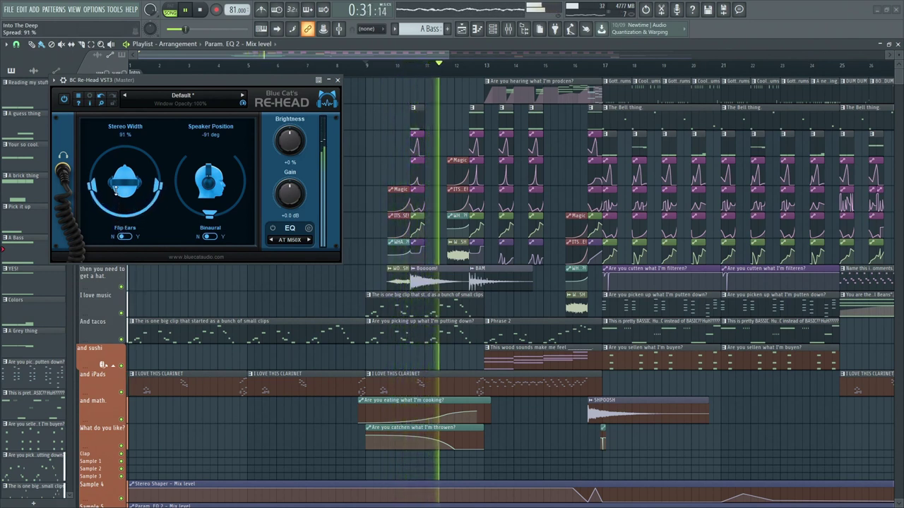
{"action": "left_click_drag", "start_coordinate": [117, 190], "coordinate": [117, 177]}
{"action": "key", "text": "space"}
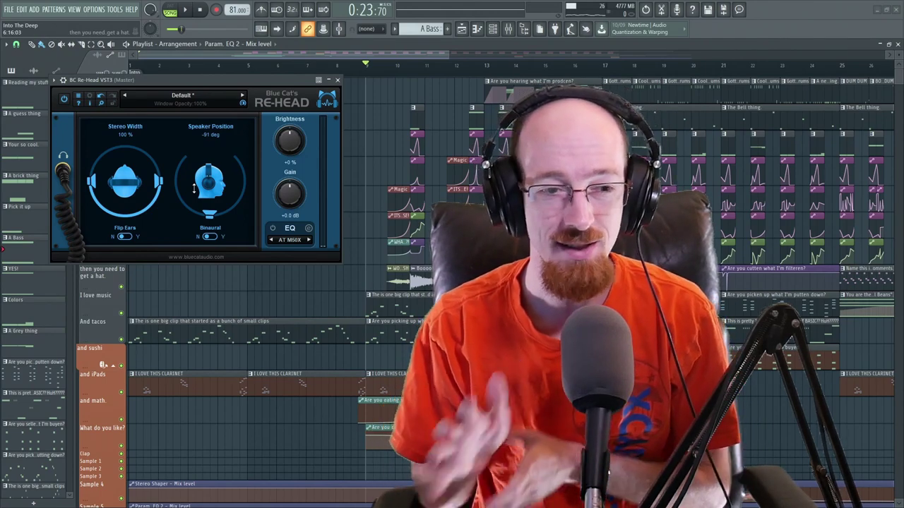
Step: Turn Re-Head's Speaker Position from -91 deg back to 0 deg
{"action": "mouse_move", "coordinate": [116, 200]}
{"action": "left_mouse_down"}
{"action": "mouse_move", "coordinate": [116, 219]}
{"action": "mouse_move", "coordinate": [117, 200]}
{"action": "left_mouse_up"}
{"action": "left_click_drag", "start_coordinate": [221, 202], "coordinate": [220, 156]}
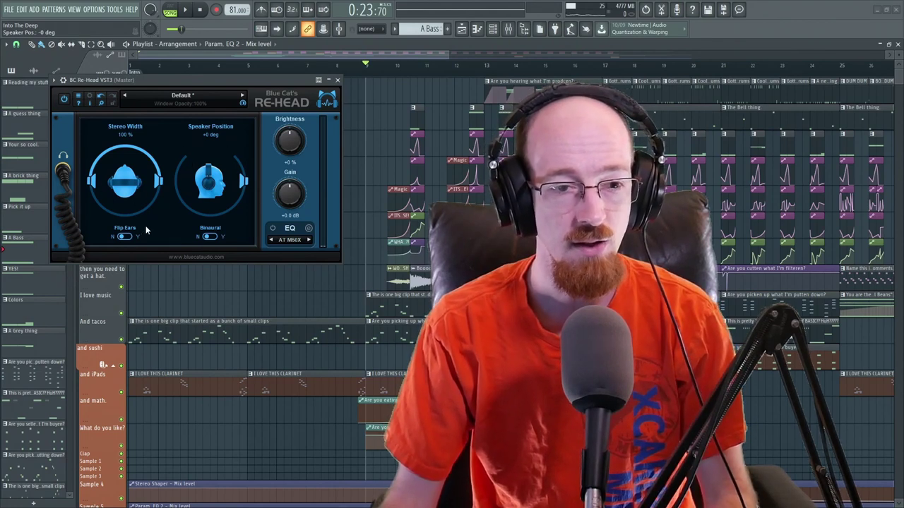
Step: Set Re-Head's Flip Ears switch to No
{"action": "left_click", "coordinate": [124, 238]}
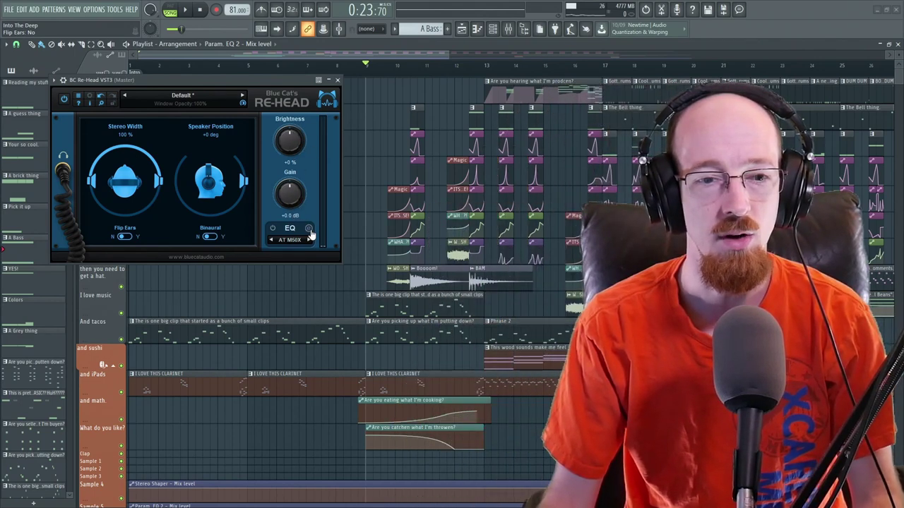
Step: Show the headphone EQ curve, try the A-Pods factory compensation, then load AT M50X
{"action": "left_click", "coordinate": [307, 229]}
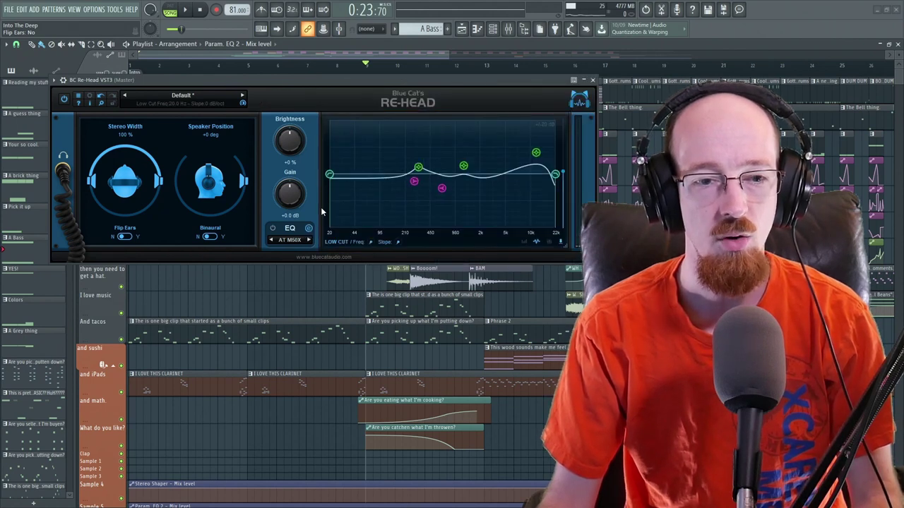
{"action": "left_click", "coordinate": [292, 240]}
{"action": "mouse_move", "coordinate": [332, 247]}
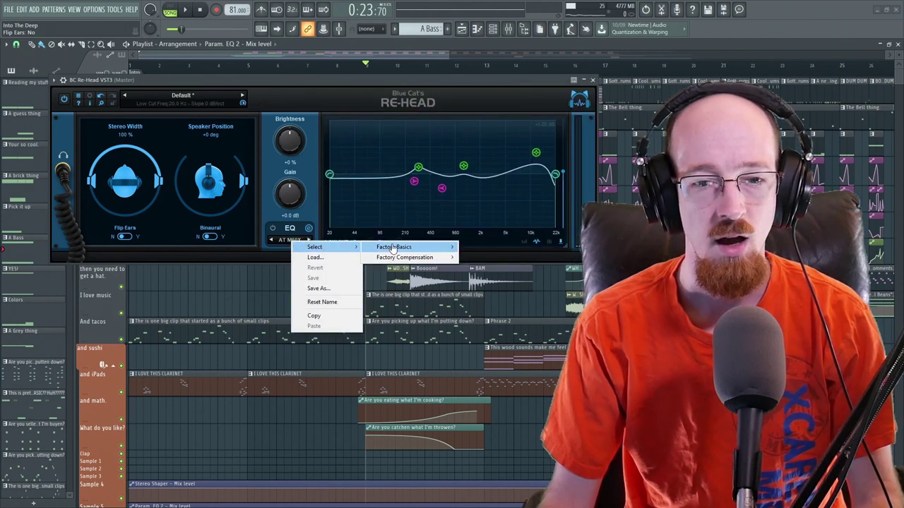
{"action": "mouse_move", "coordinate": [409, 247]}
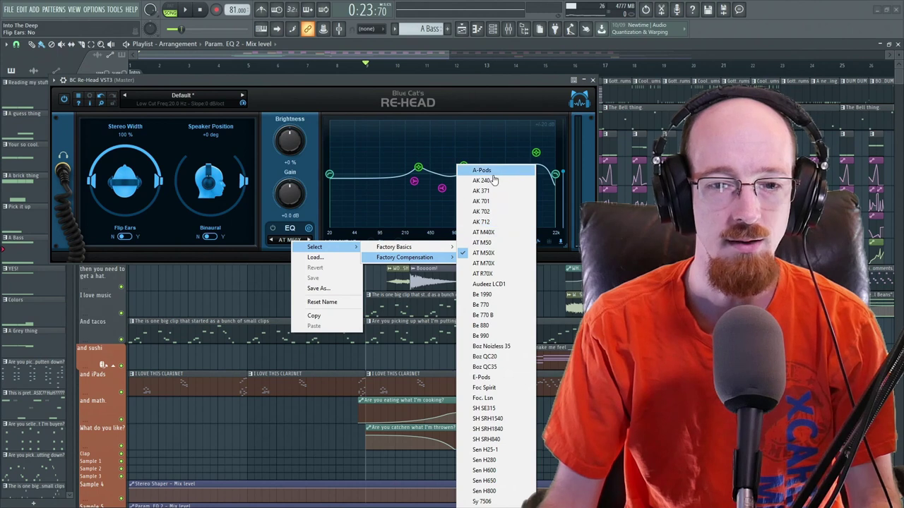
{"action": "left_click", "coordinate": [483, 171]}
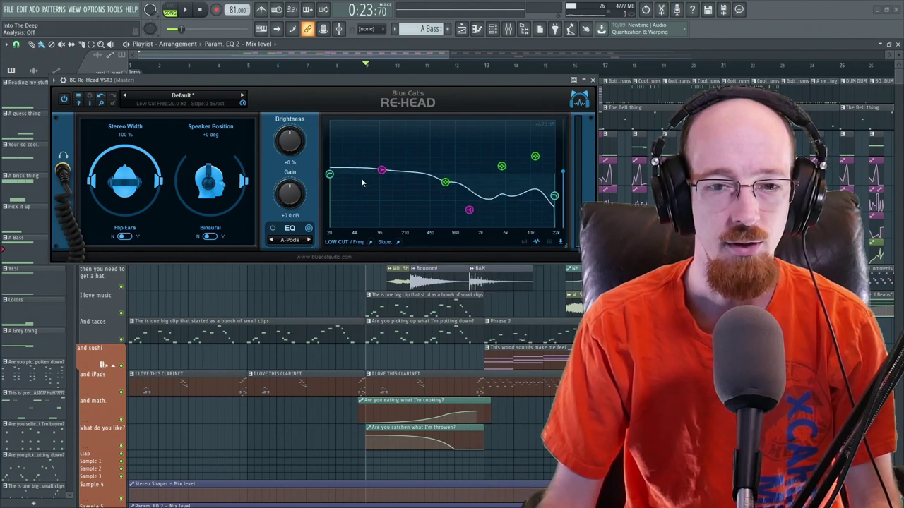
{"action": "left_click", "coordinate": [297, 244]}
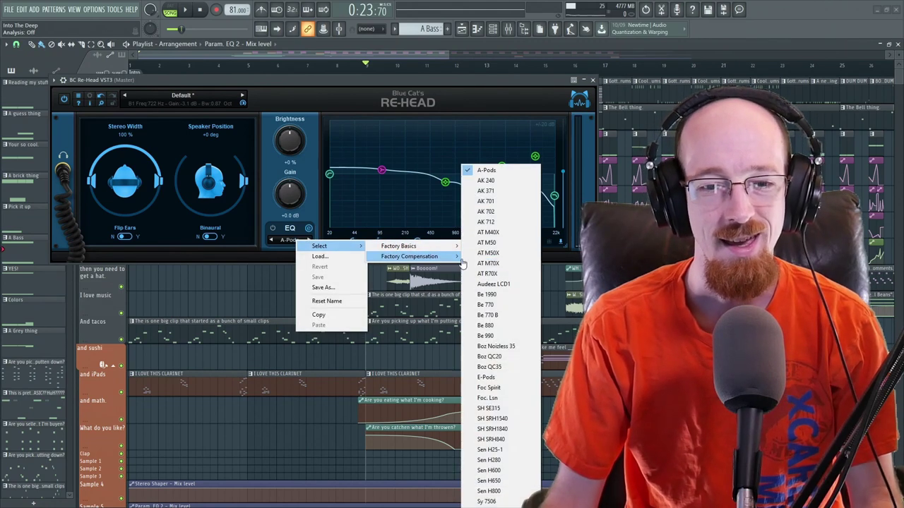
{"action": "left_click", "coordinate": [504, 254]}
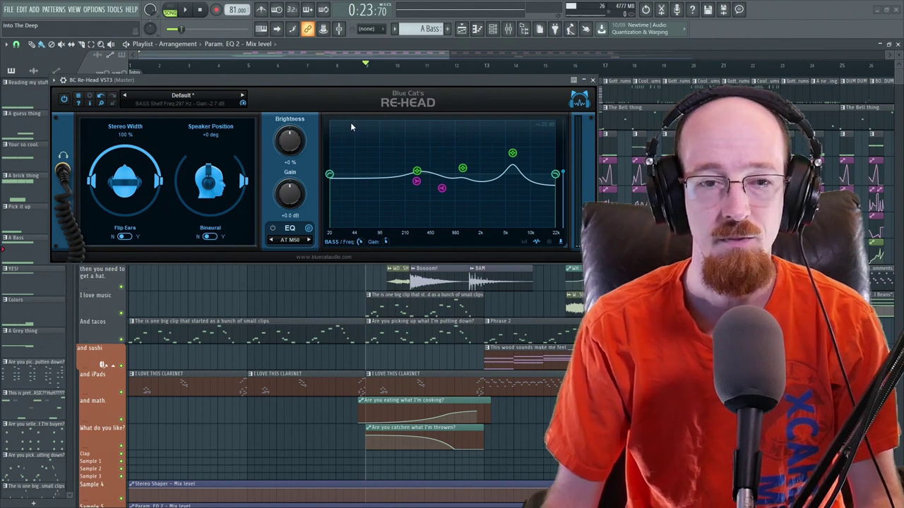
{"action": "key", "text": "space"}
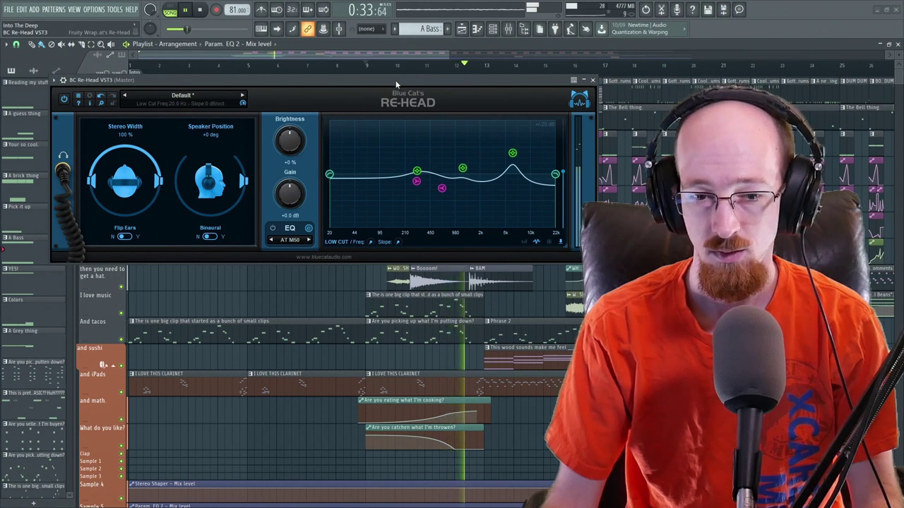
{"action": "key", "text": "space"}
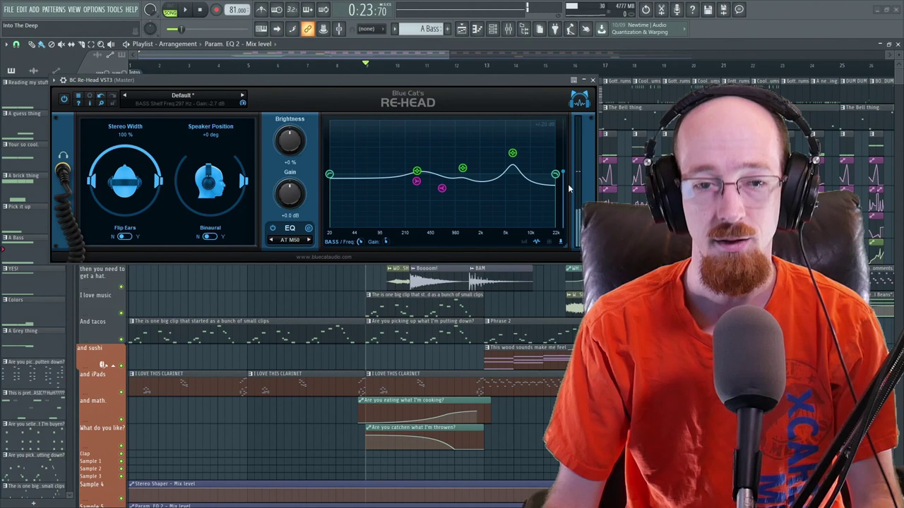
{"action": "key", "text": "space"}
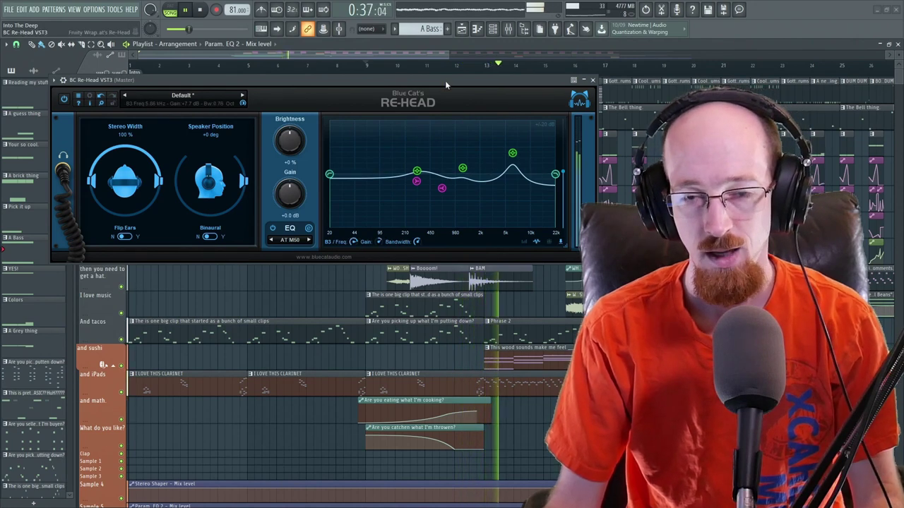
{"action": "key", "text": "space"}
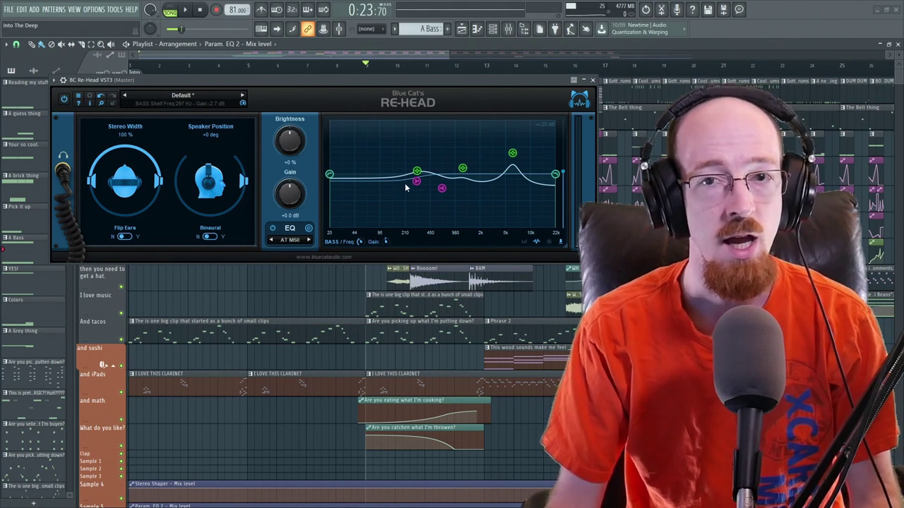
{"action": "scroll", "coordinate": [448, 180], "scroll_direction": "down", "scroll_amount": 2}
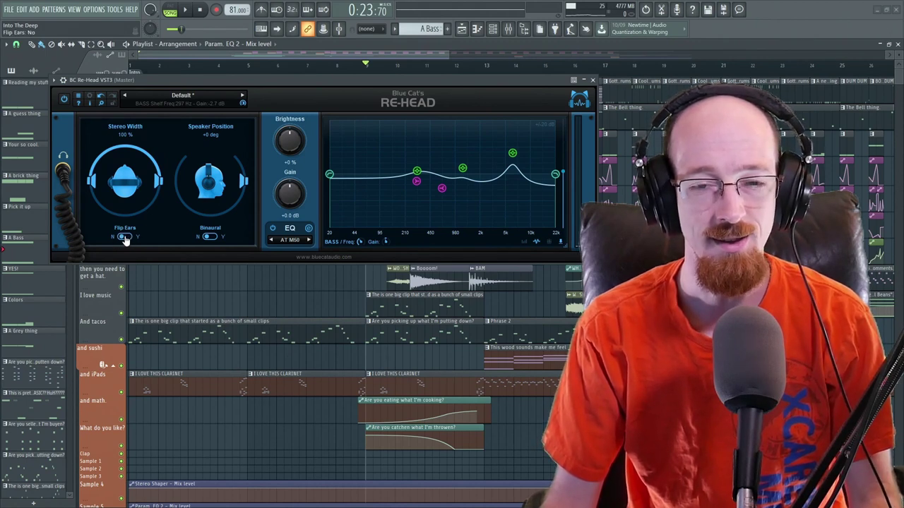
Step: Hide the compensation EQ curve, move the song position to bar 5 and select the second clarinet clip
{"action": "left_click", "coordinate": [308, 229]}
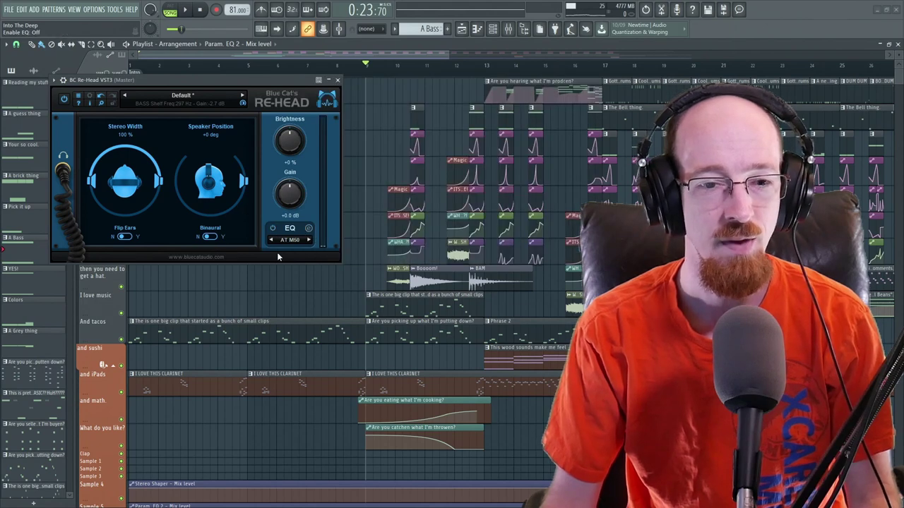
{"action": "left_click", "coordinate": [309, 230]}
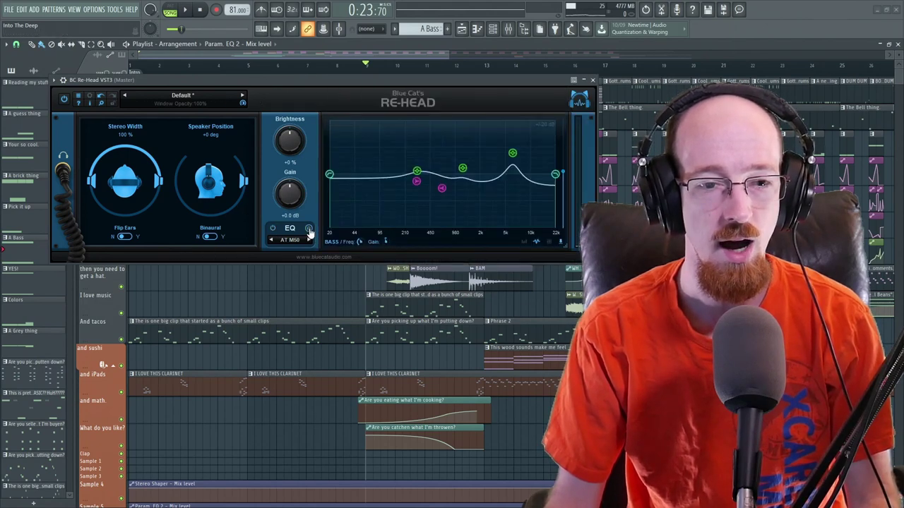
{"action": "left_click", "coordinate": [309, 229]}
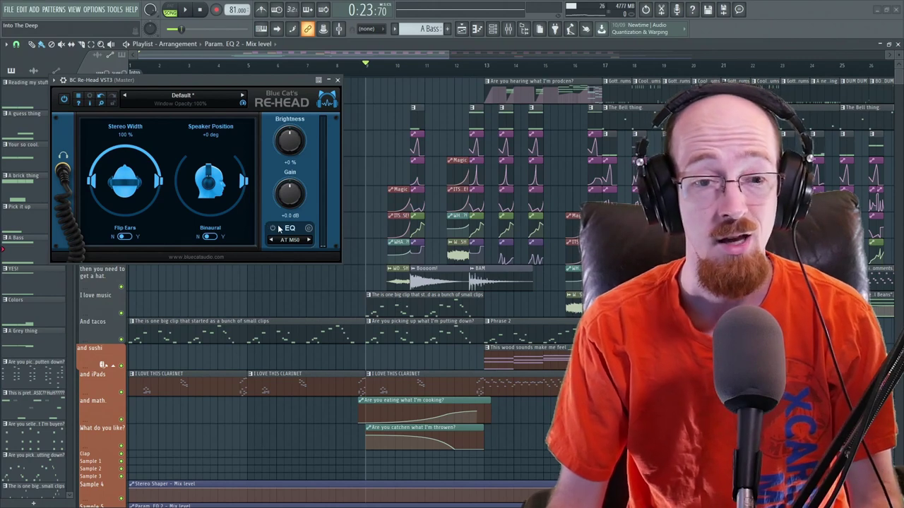
{"action": "left_click", "coordinate": [309, 229]}
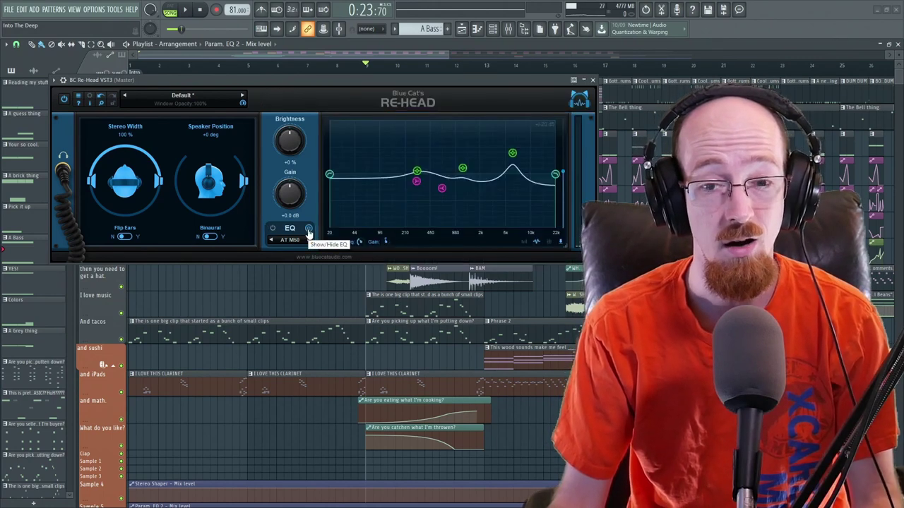
{"action": "left_click", "coordinate": [308, 230]}
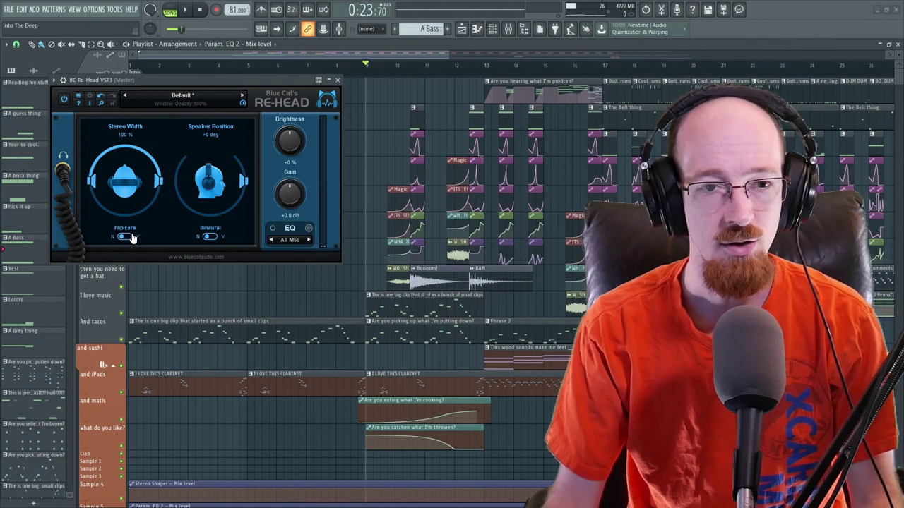
{"action": "left_click", "coordinate": [251, 69]}
{"action": "left_click", "coordinate": [269, 384]}
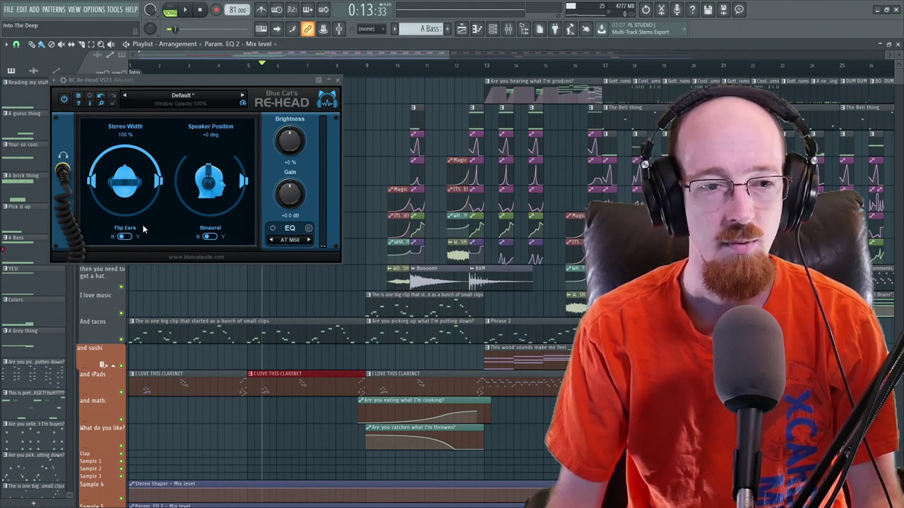
Step: Narrow Stereo Width to 71 % and play, toggling Flip Ears on and off
{"action": "mouse_move", "coordinate": [115, 179]}
{"action": "left_mouse_down"}
{"action": "mouse_move", "coordinate": [117, 189]}
{"action": "mouse_move", "coordinate": [125, 180]}
{"action": "left_mouse_up"}
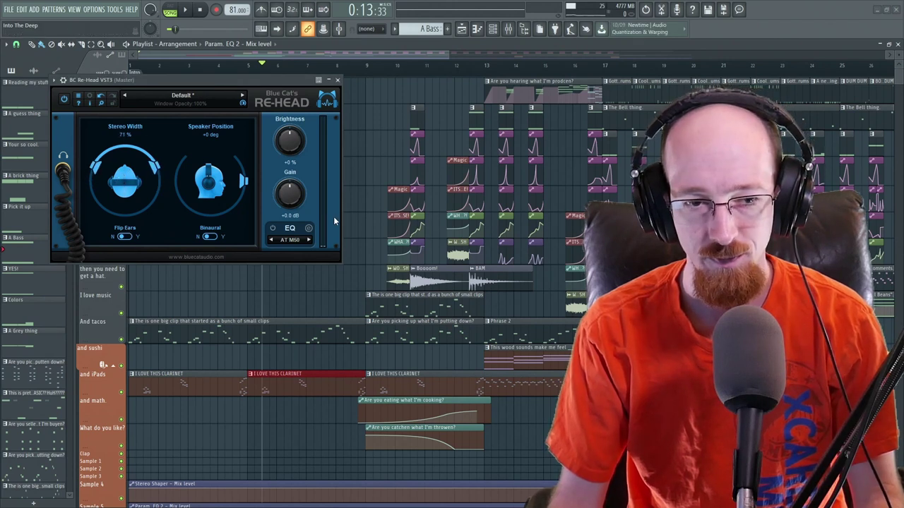
{"action": "key", "text": "space"}
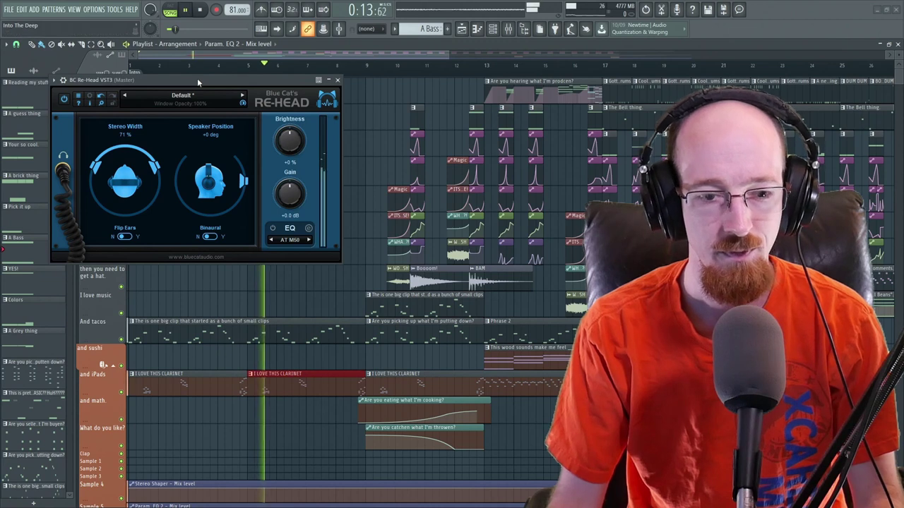
{"action": "left_click", "coordinate": [125, 238]}
{"action": "left_click", "coordinate": [126, 238]}
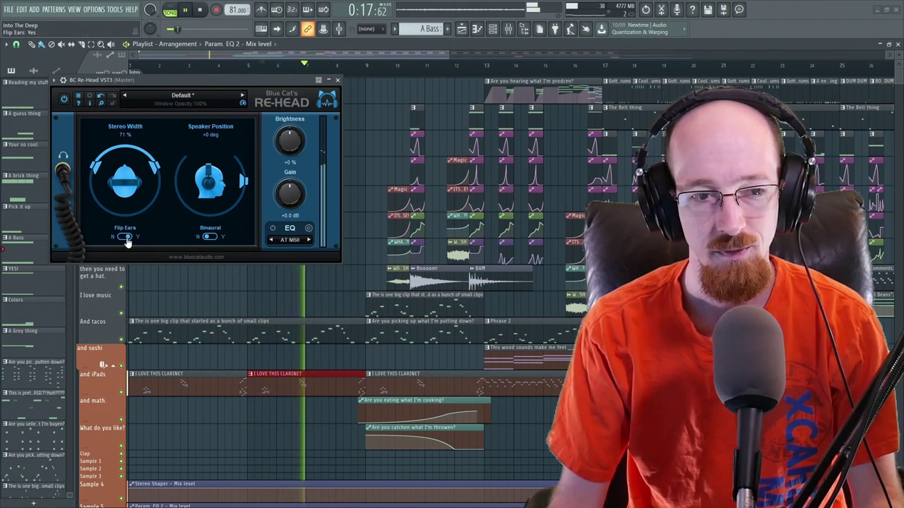
Step: Narrow Stereo Width to 55 % with ears flipped, then restore width to 100 %
{"action": "left_click_drag", "start_coordinate": [125, 175], "coordinate": [125, 204]}
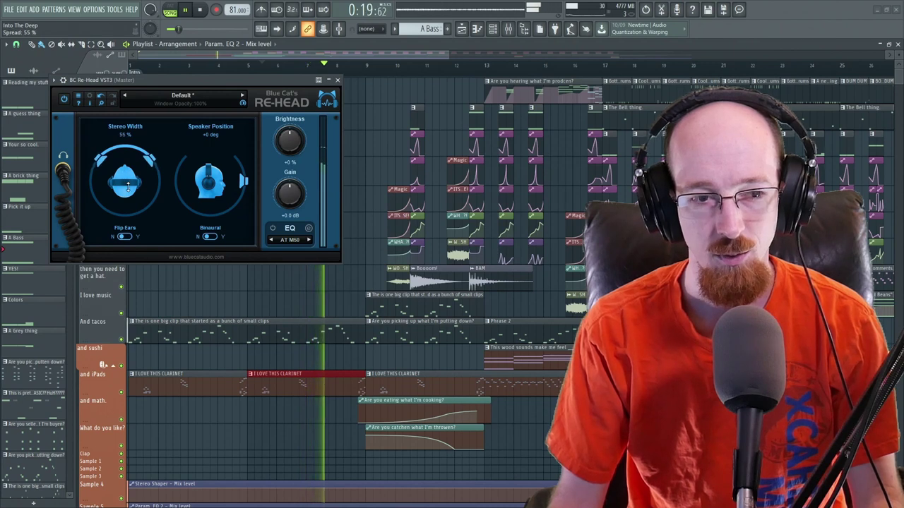
{"action": "left_click", "coordinate": [124, 237]}
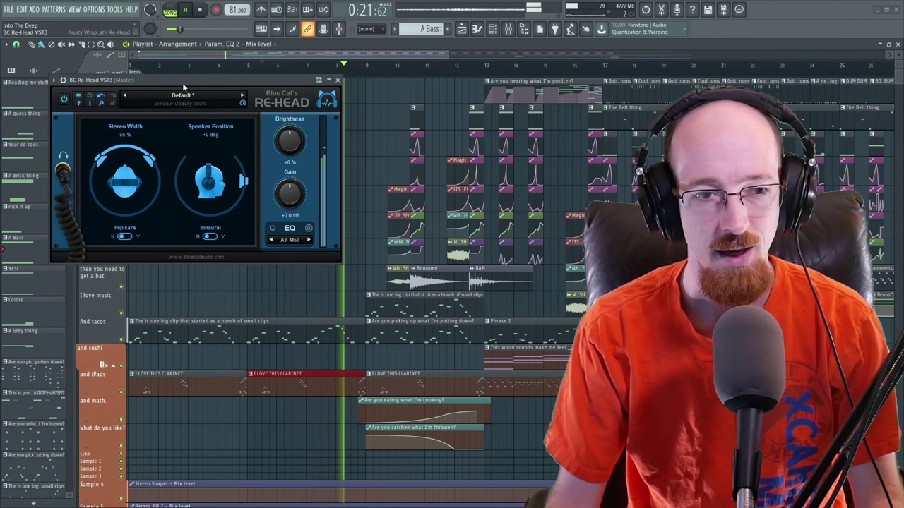
{"action": "left_click_drag", "start_coordinate": [134, 184], "coordinate": [139, 139]}
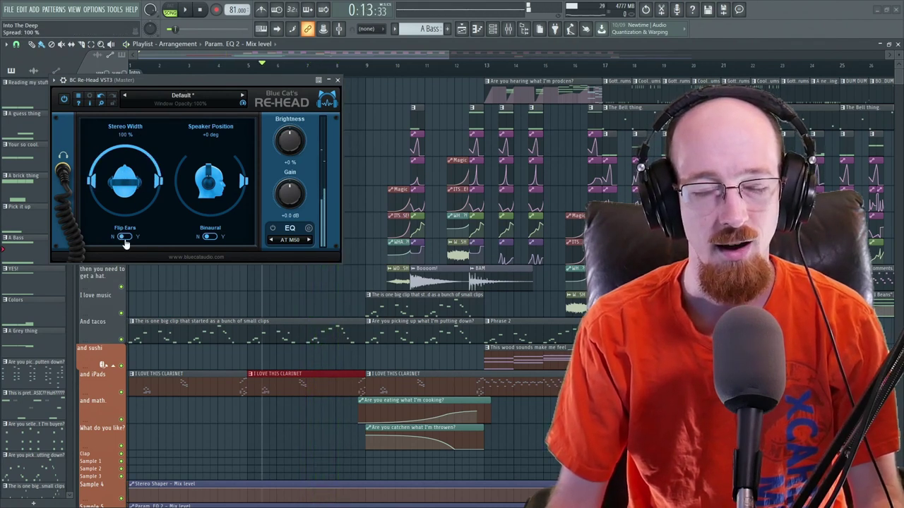
{"action": "left_click_drag", "start_coordinate": [216, 82], "coordinate": [231, 74]}
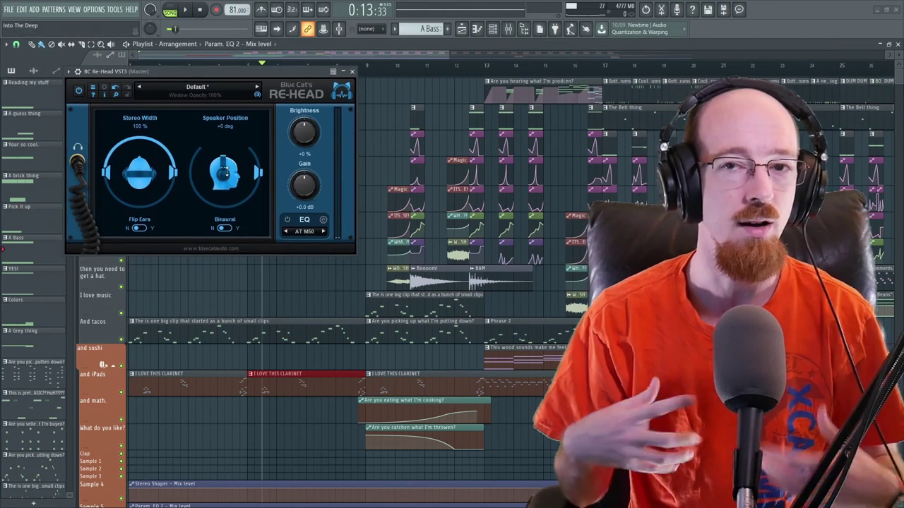